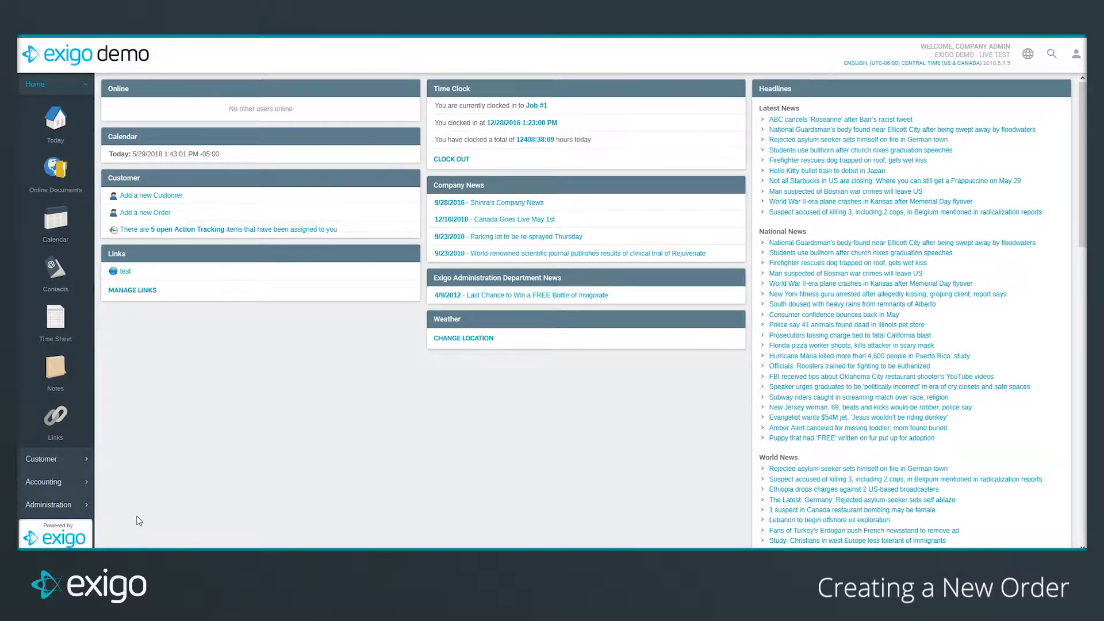
Open the third customer in the customer search list and start a new order from the customer's summary
{"action": "left_click", "coordinate": [69, 459]}
{"action": "left_click", "coordinate": [80, 164]}
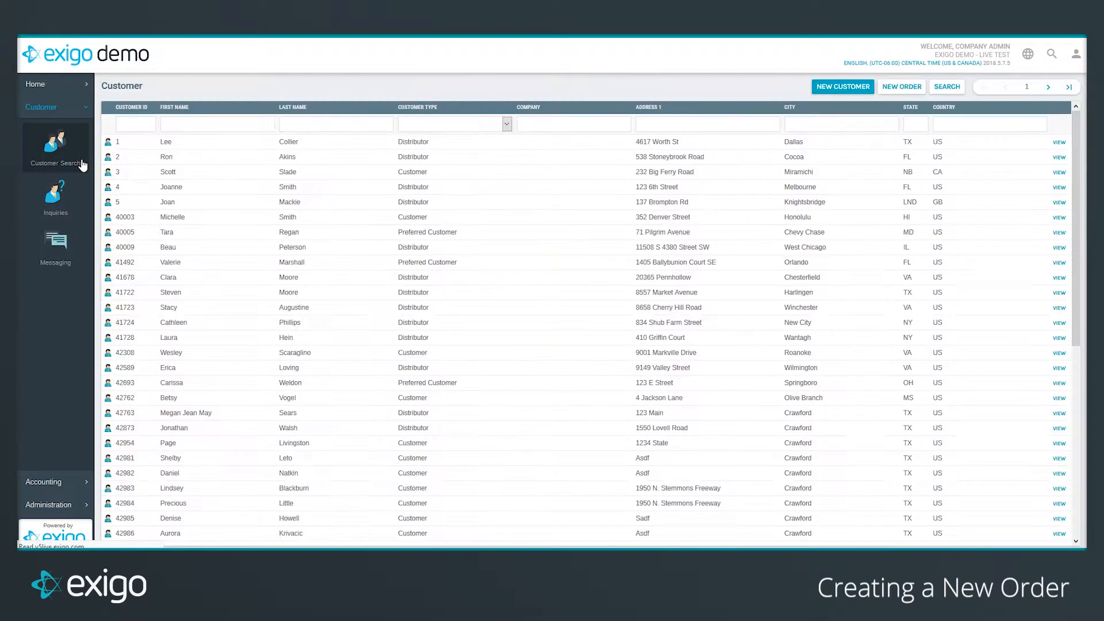
{"action": "left_click", "coordinate": [213, 172]}
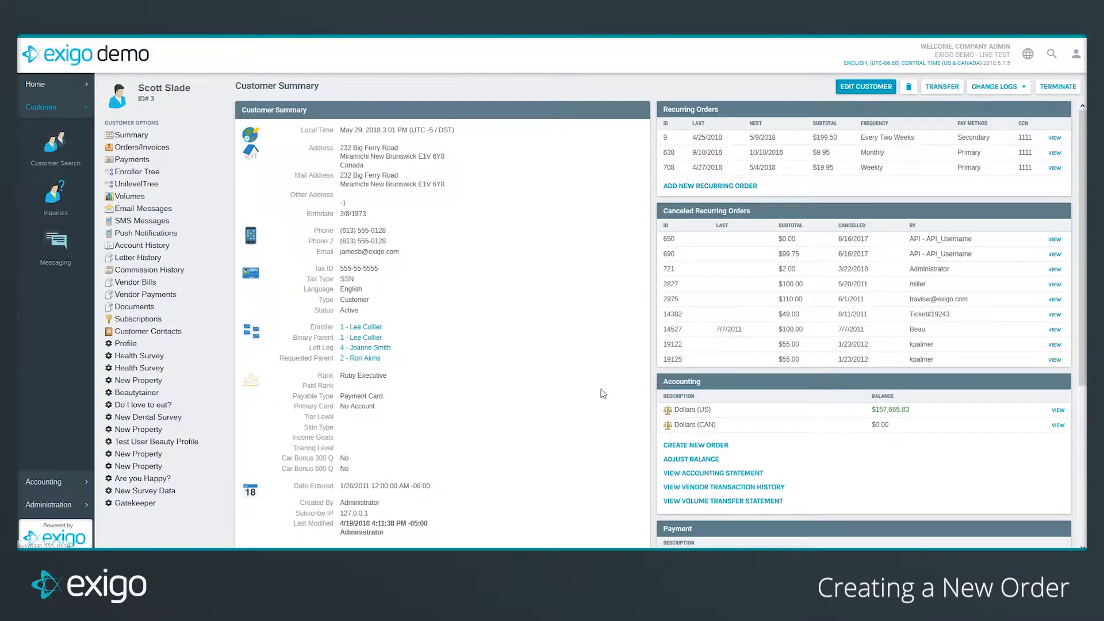
{"action": "left_click", "coordinate": [684, 451]}
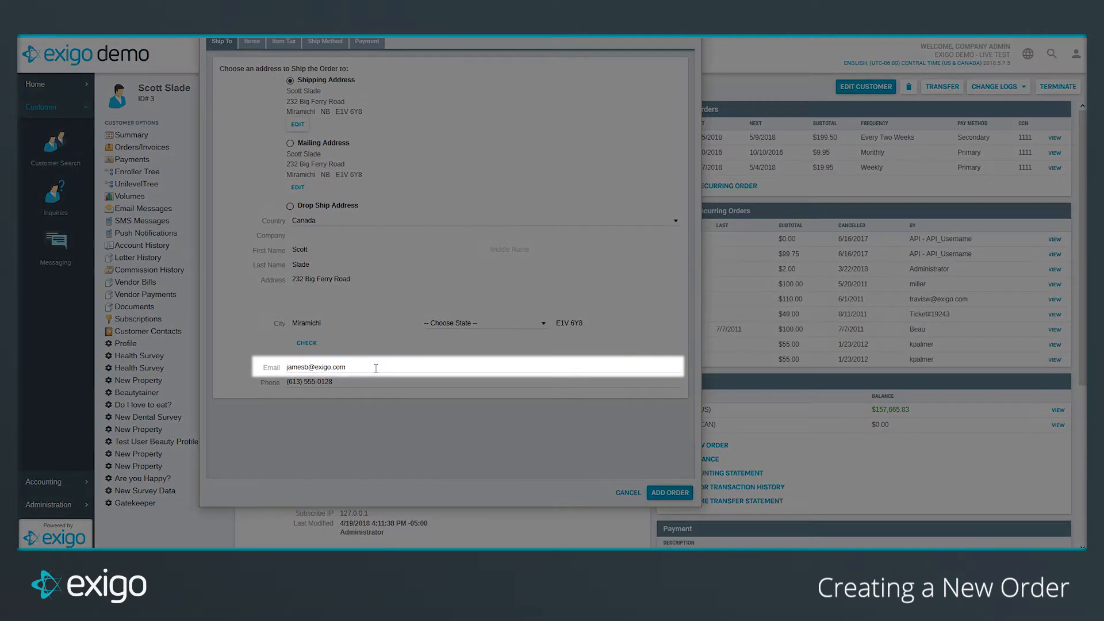
Check the email and phone fields in the order's ship-to details
{"action": "left_click", "coordinate": [375, 368]}
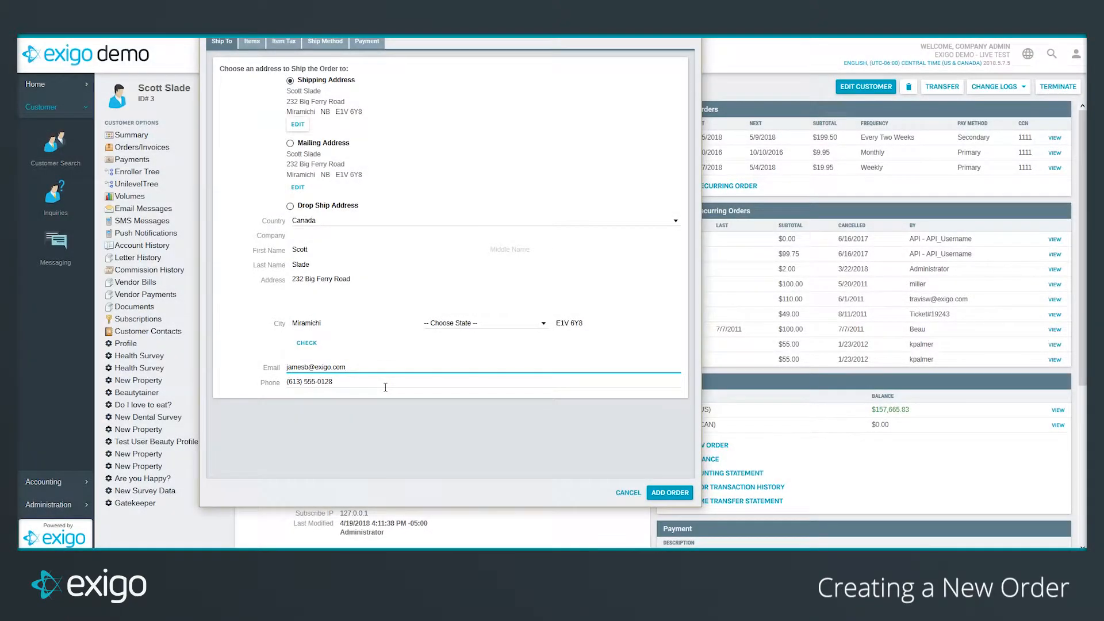
{"action": "left_click", "coordinate": [377, 379]}
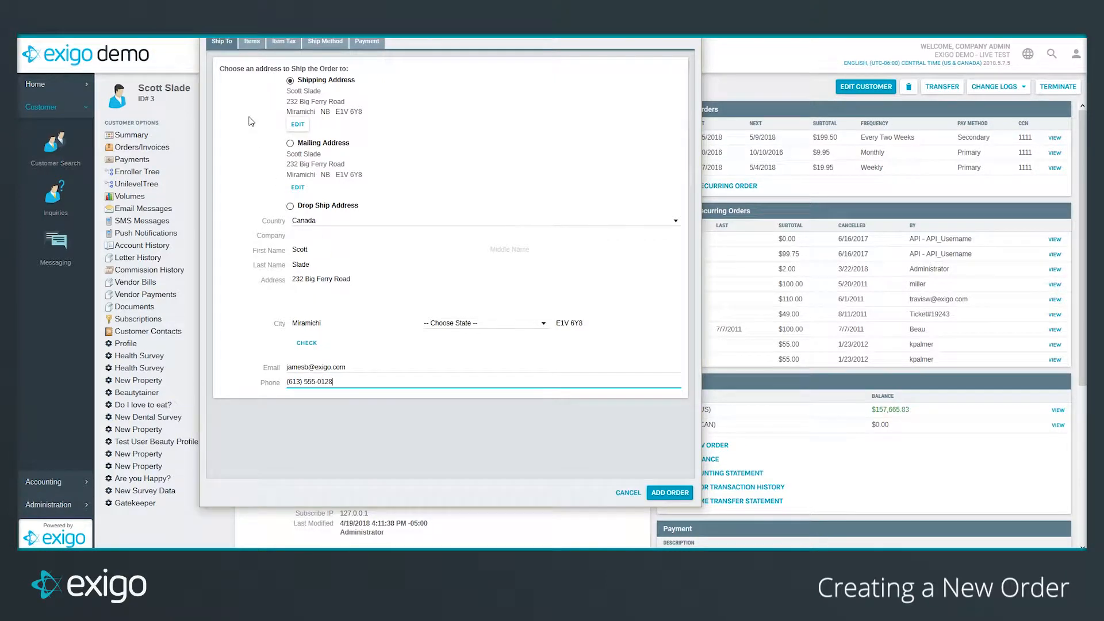
Review the warehouse, currency and price type options available for the order's items, keeping Main, Dollars (US) and Retail
{"action": "left_click", "coordinate": [253, 44]}
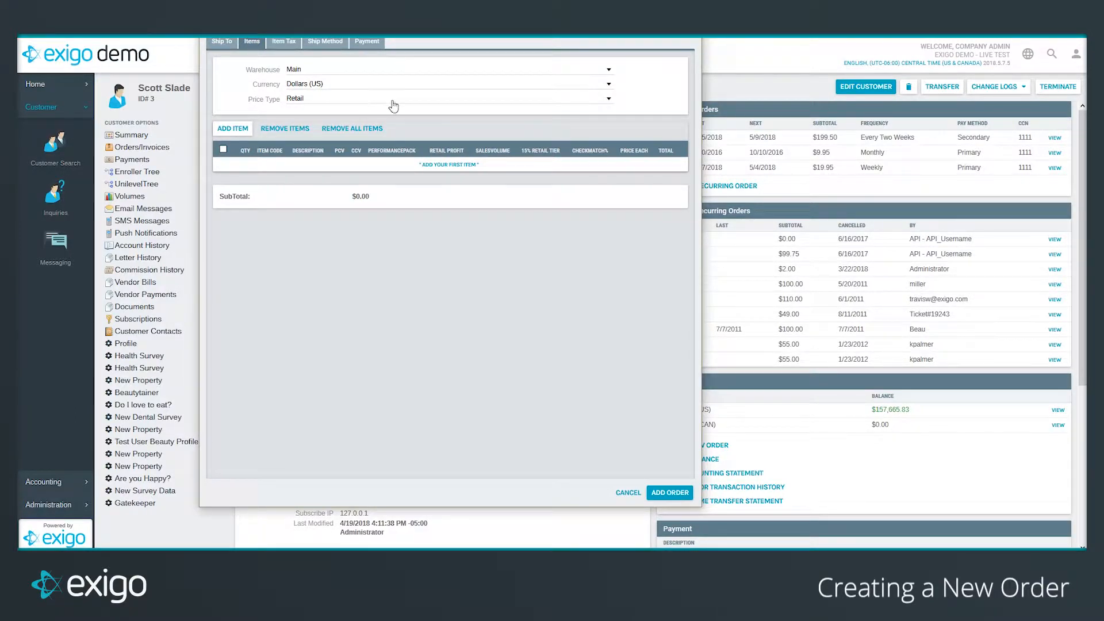
{"action": "left_click", "coordinate": [608, 70]}
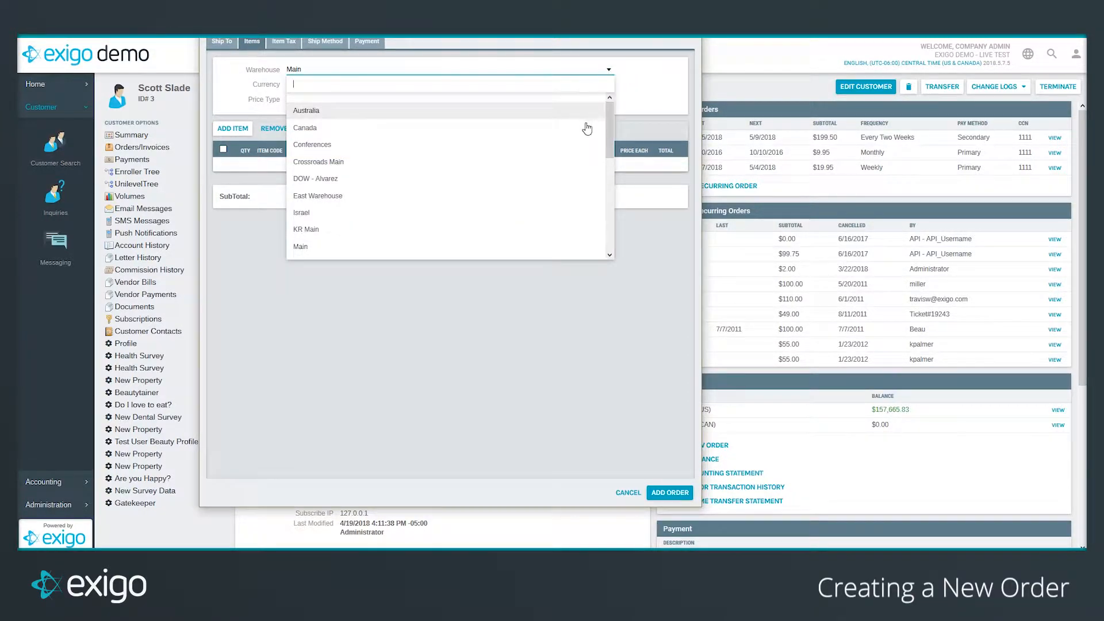
{"action": "left_click", "coordinate": [634, 122]}
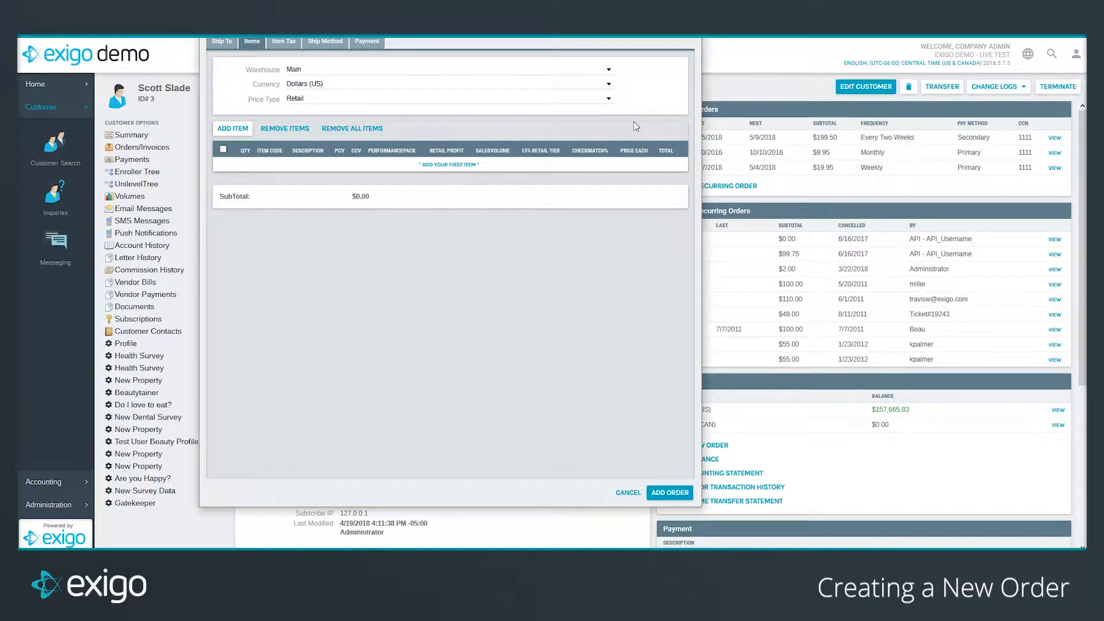
{"action": "left_click", "coordinate": [608, 84]}
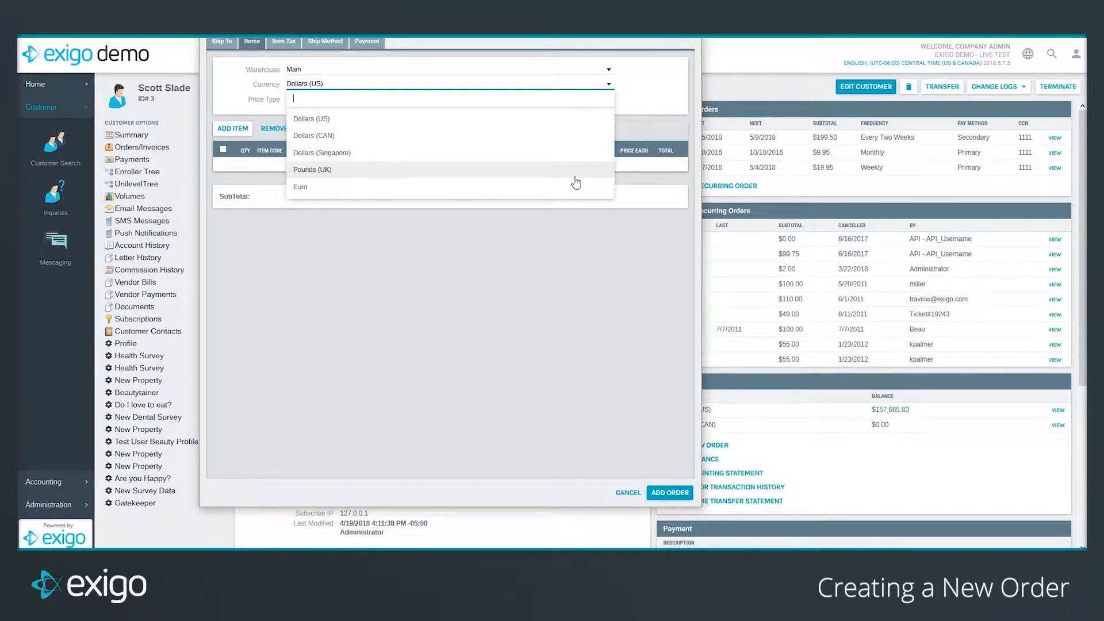
{"action": "left_click", "coordinate": [643, 174]}
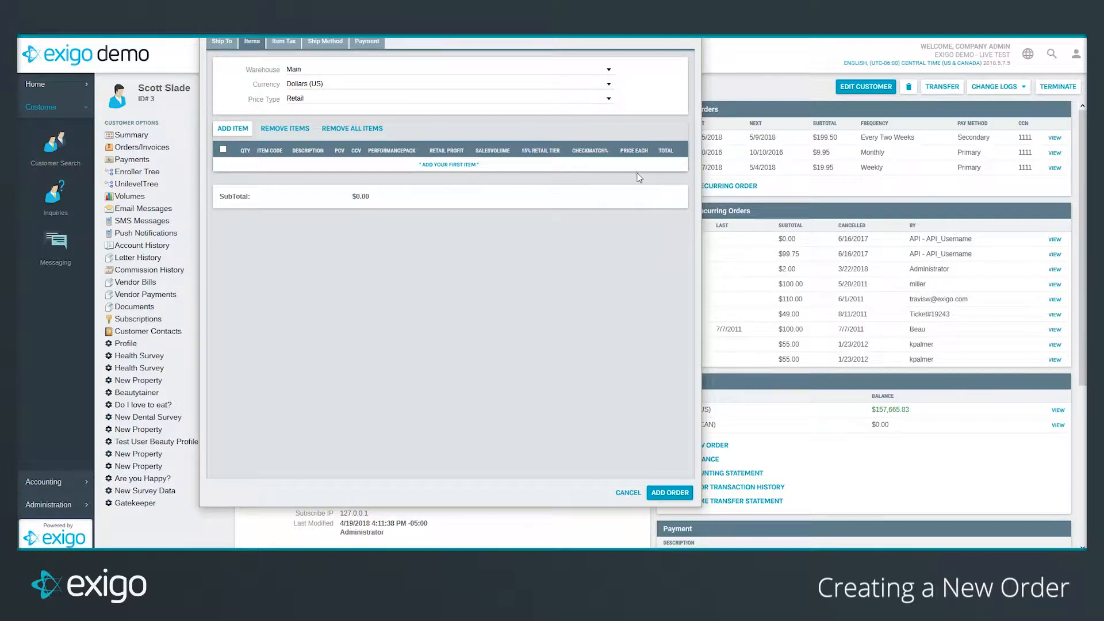
{"action": "left_click", "coordinate": [610, 102]}
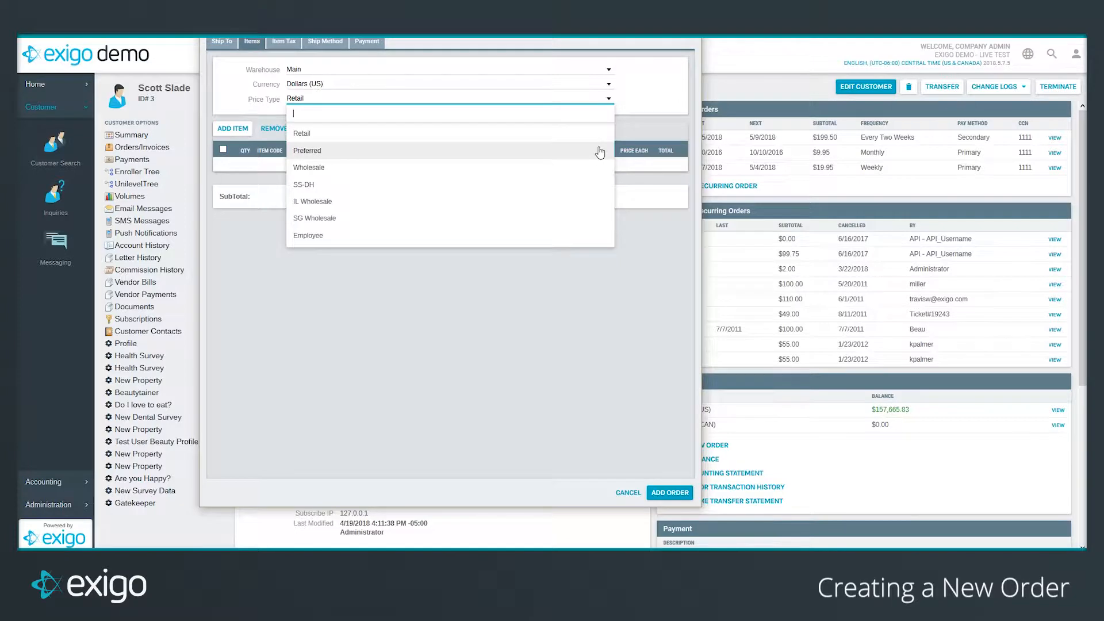
{"action": "left_click", "coordinate": [632, 227]}
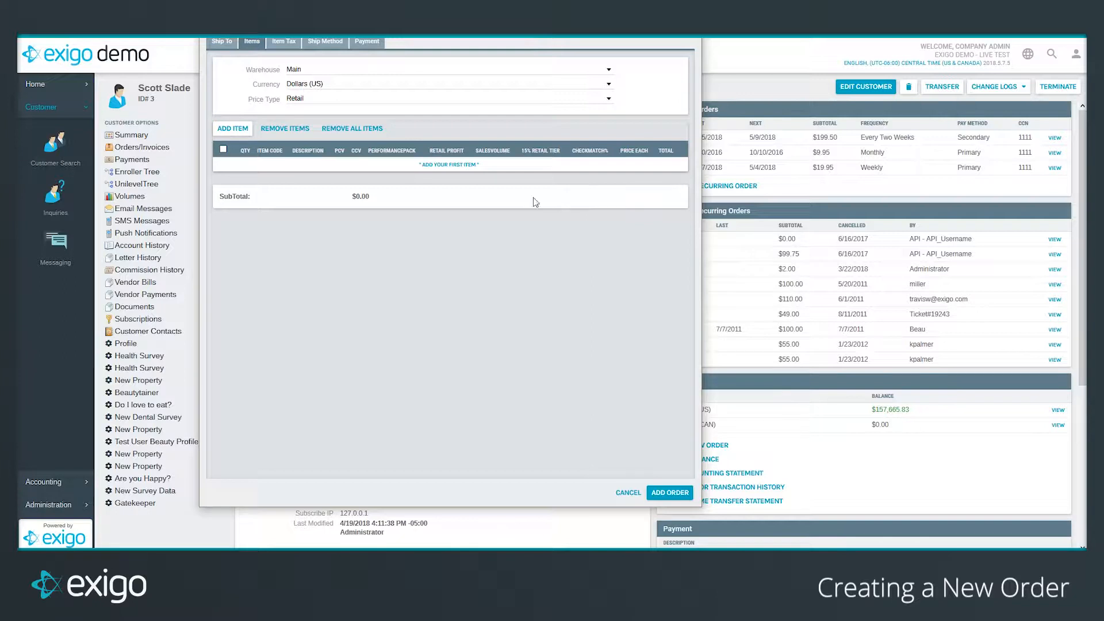
Add item BURN-D12-2623a to the order with quantity 1, viewing its price override details but leaving Override Price off
{"action": "left_click", "coordinate": [239, 130]}
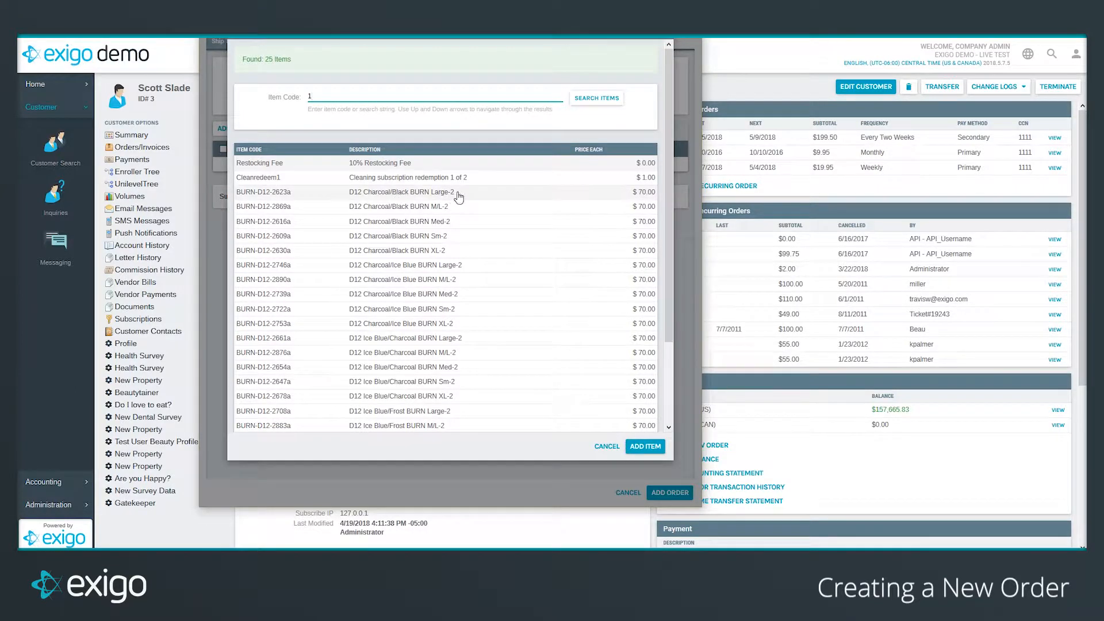
{"action": "left_click", "coordinate": [505, 196]}
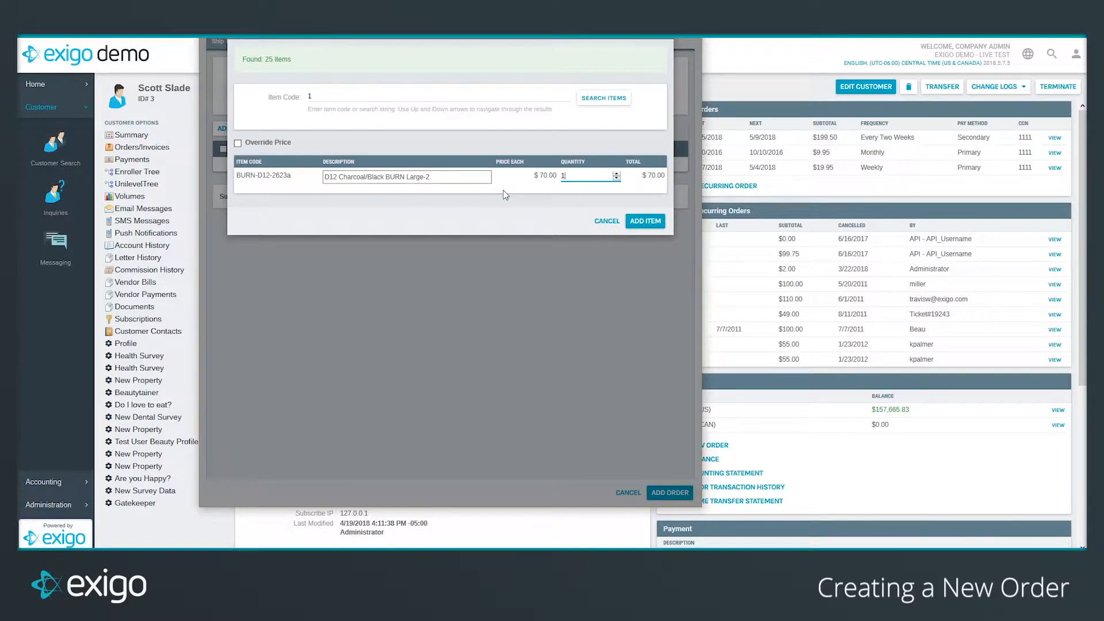
{"action": "left_click", "coordinate": [462, 179]}
{"action": "left_click", "coordinate": [577, 176]}
{"action": "left_click", "coordinate": [529, 184]}
{"action": "left_click", "coordinate": [257, 147]}
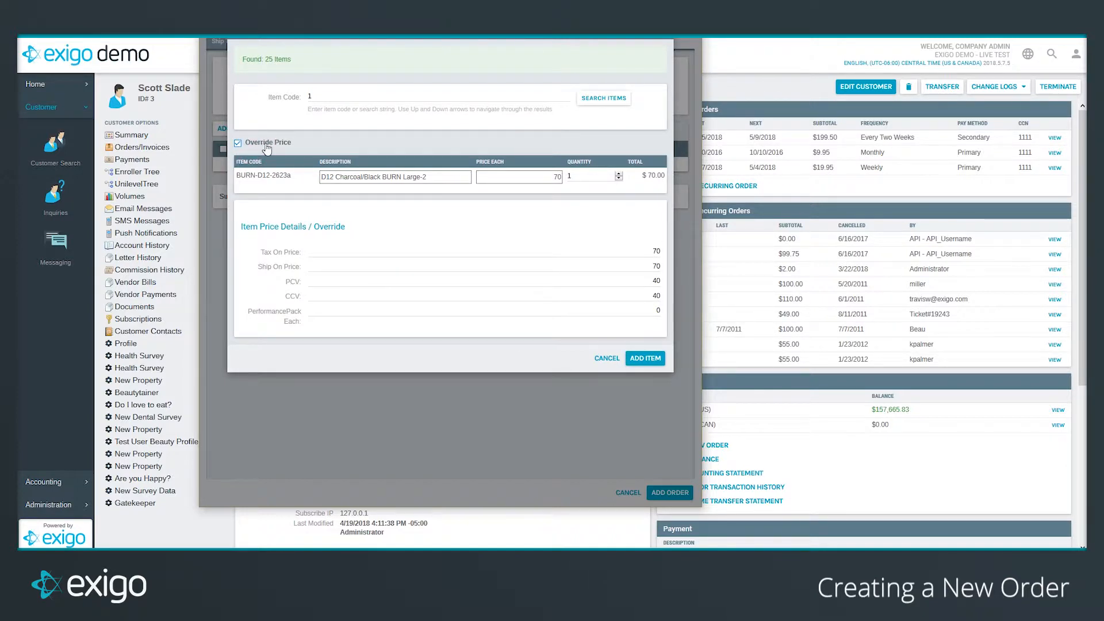
{"action": "left_click", "coordinate": [266, 146]}
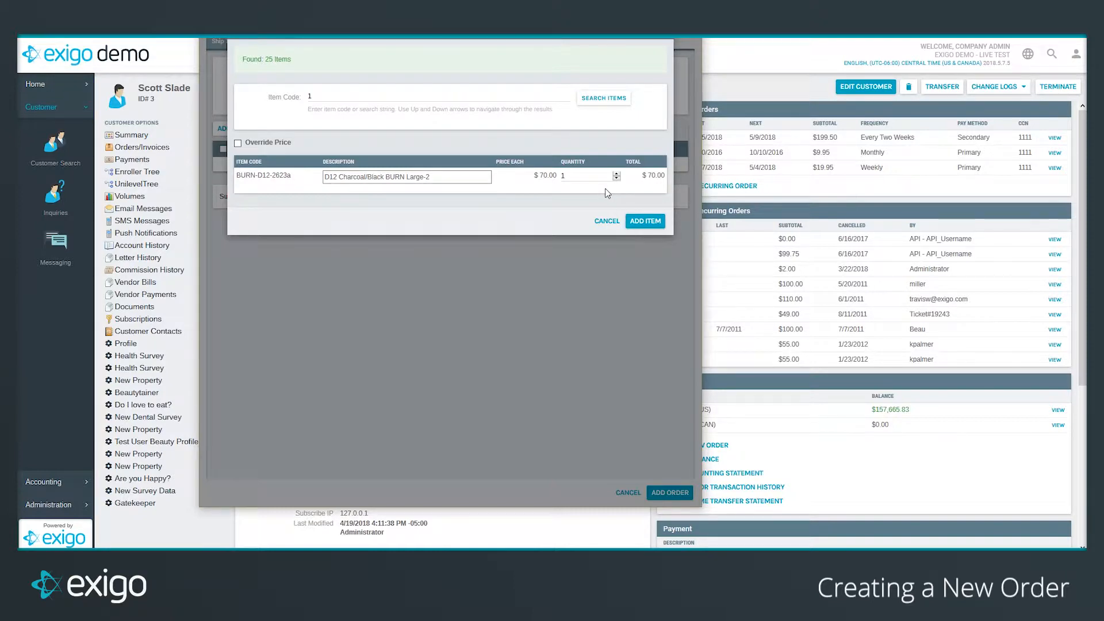
{"action": "left_click", "coordinate": [645, 222]}
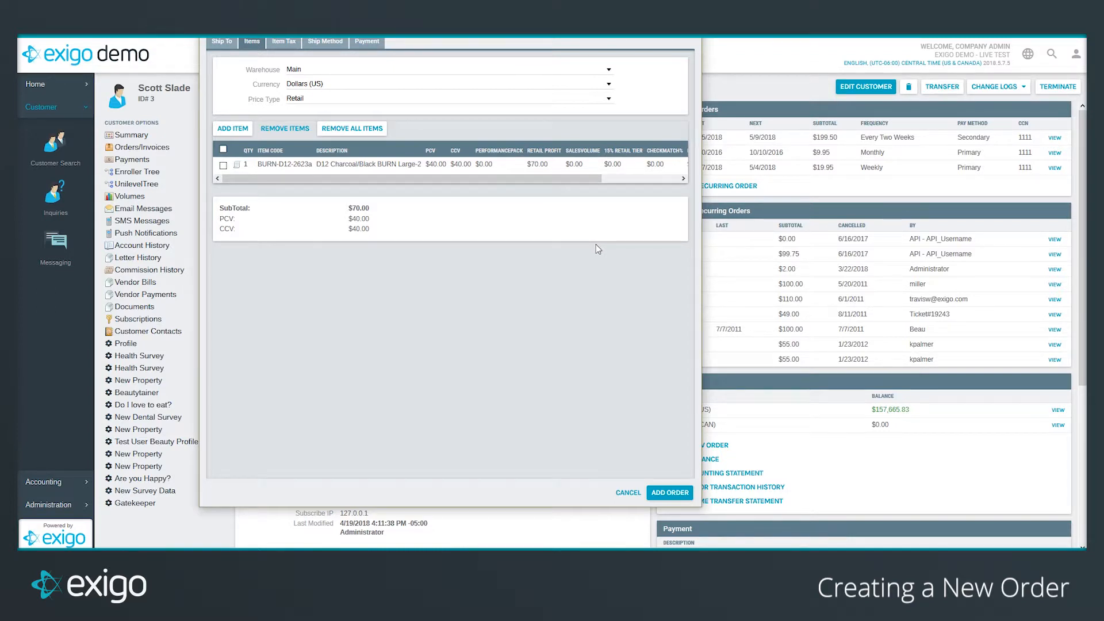
Review the order's item taxes and inspect the tax override settings without applying an override
{"action": "left_click", "coordinate": [283, 42]}
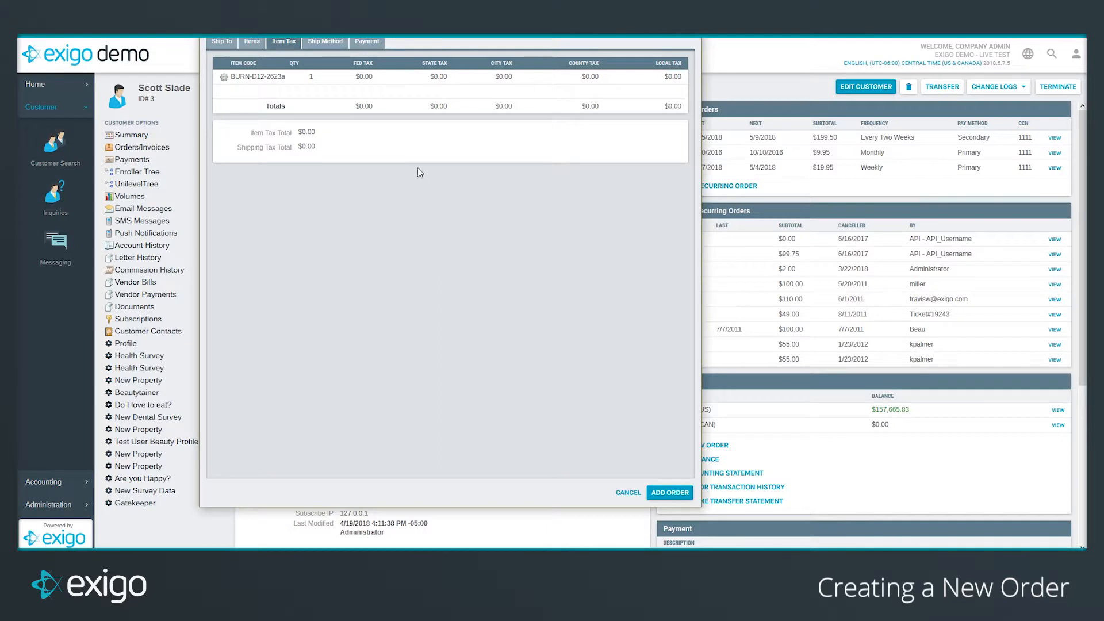
{"action": "left_click", "coordinate": [367, 42]}
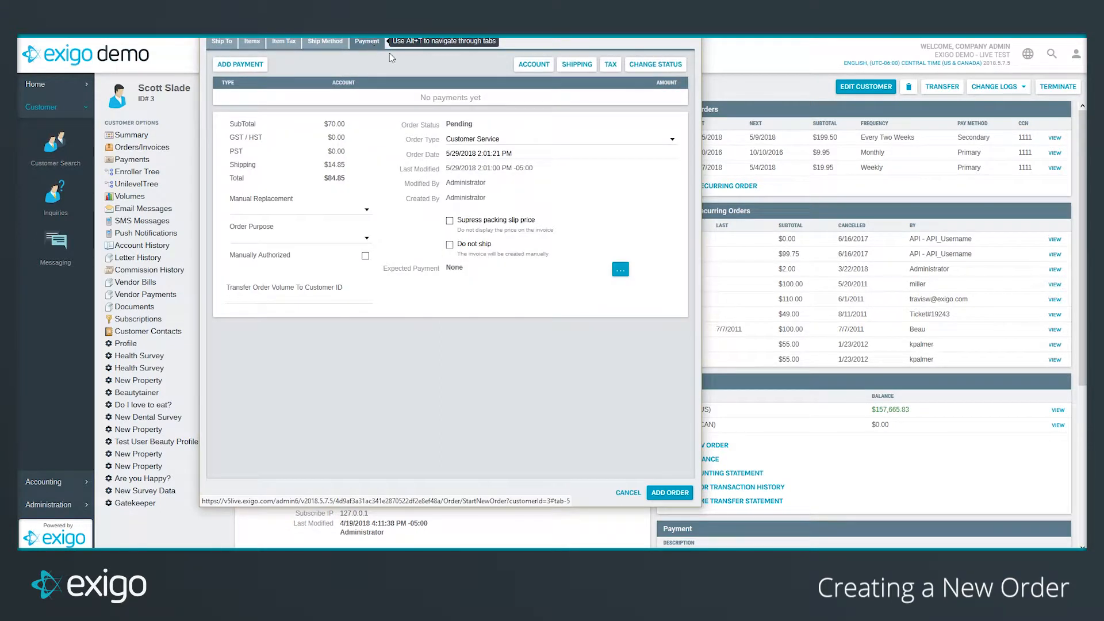
{"action": "left_click", "coordinate": [610, 65]}
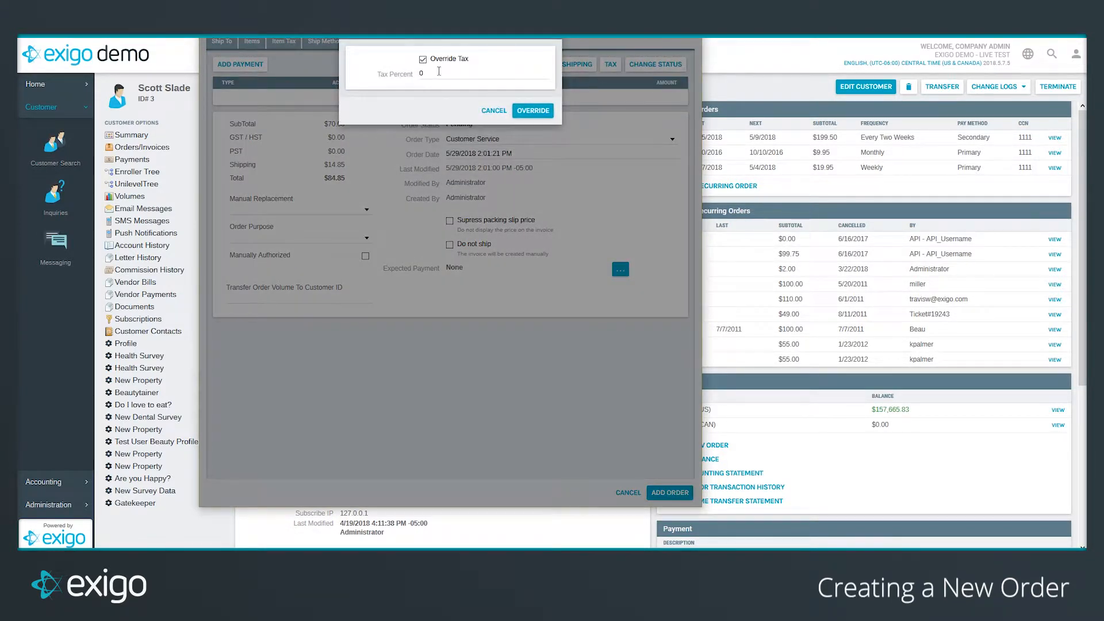
{"action": "left_click", "coordinate": [494, 111]}
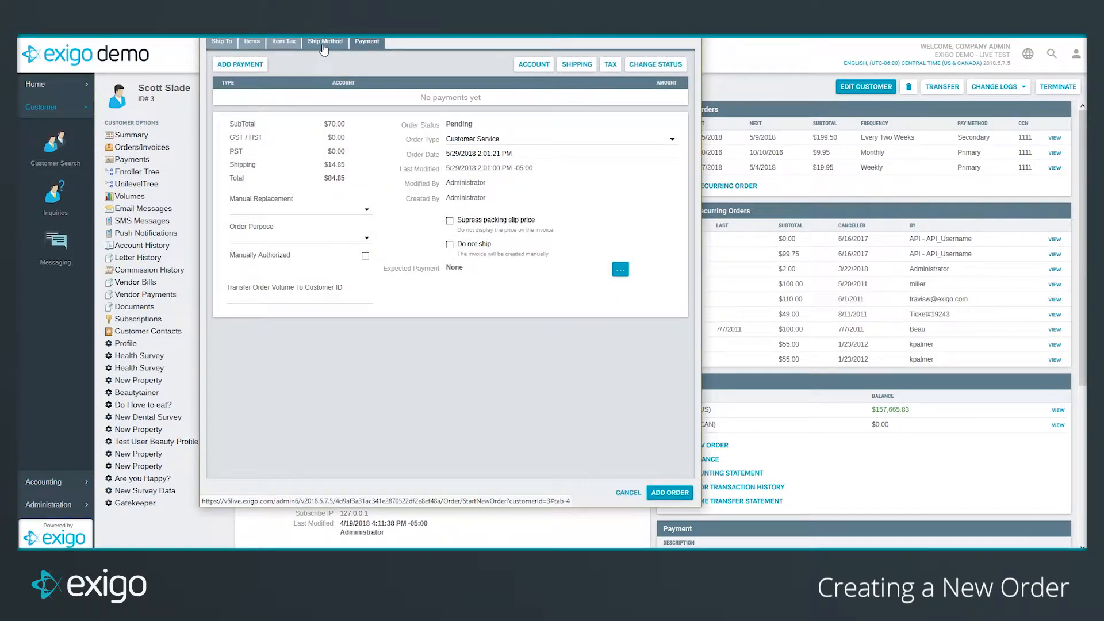
Choose the "test" ship method for the order and open its instructions/notes for editing
{"action": "left_click", "coordinate": [323, 49]}
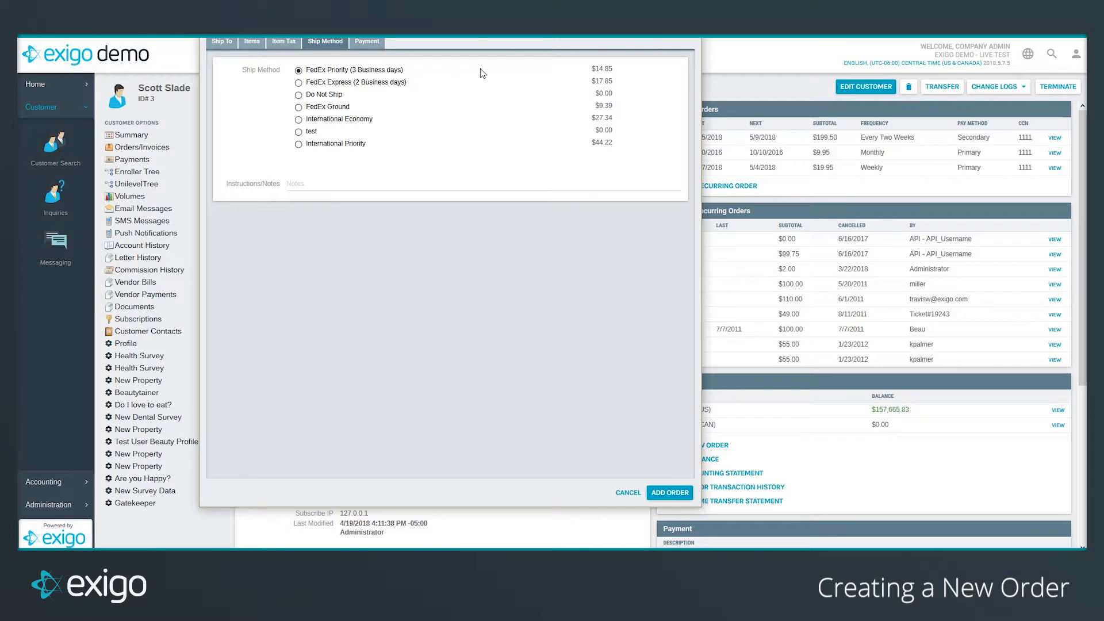
{"action": "left_click", "coordinate": [374, 53]}
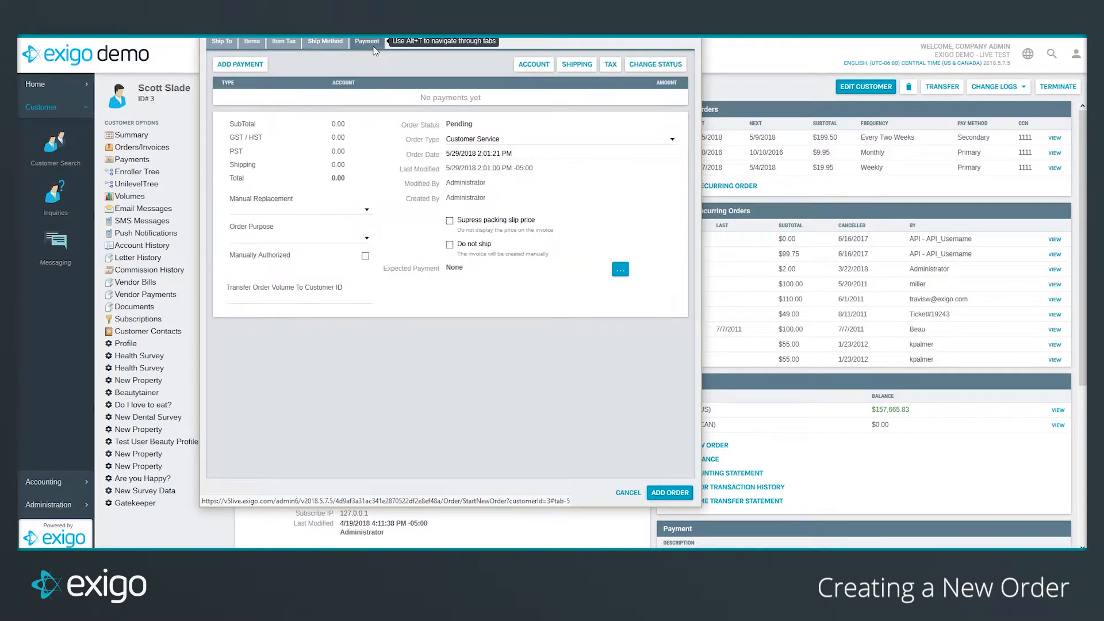
{"action": "left_click", "coordinate": [335, 48]}
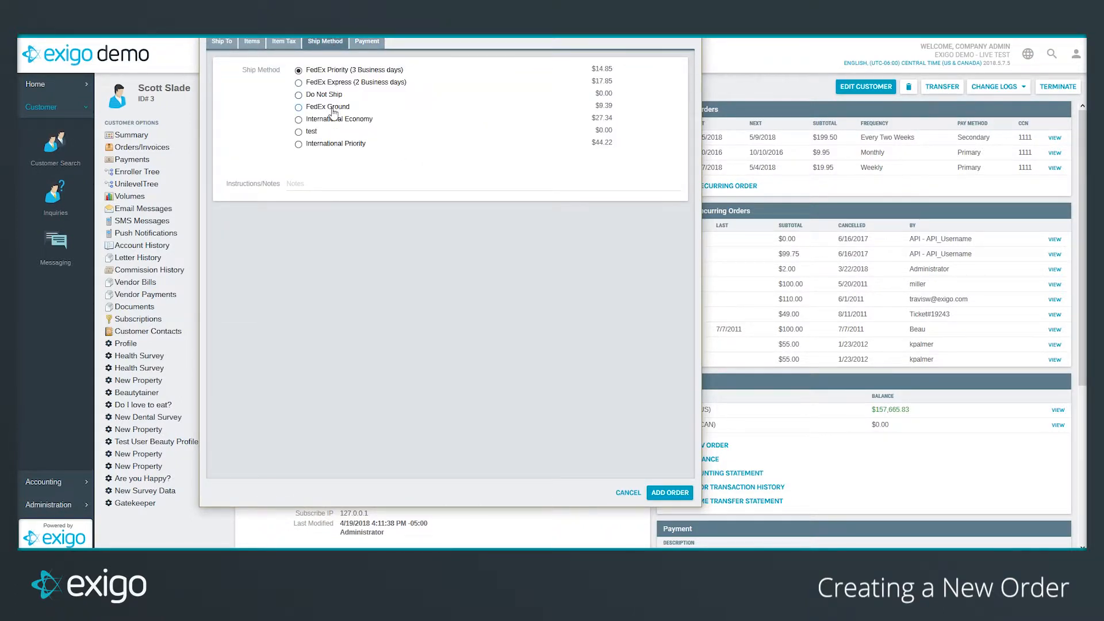
{"action": "left_click", "coordinate": [321, 146]}
{"action": "left_click", "coordinate": [314, 135]}
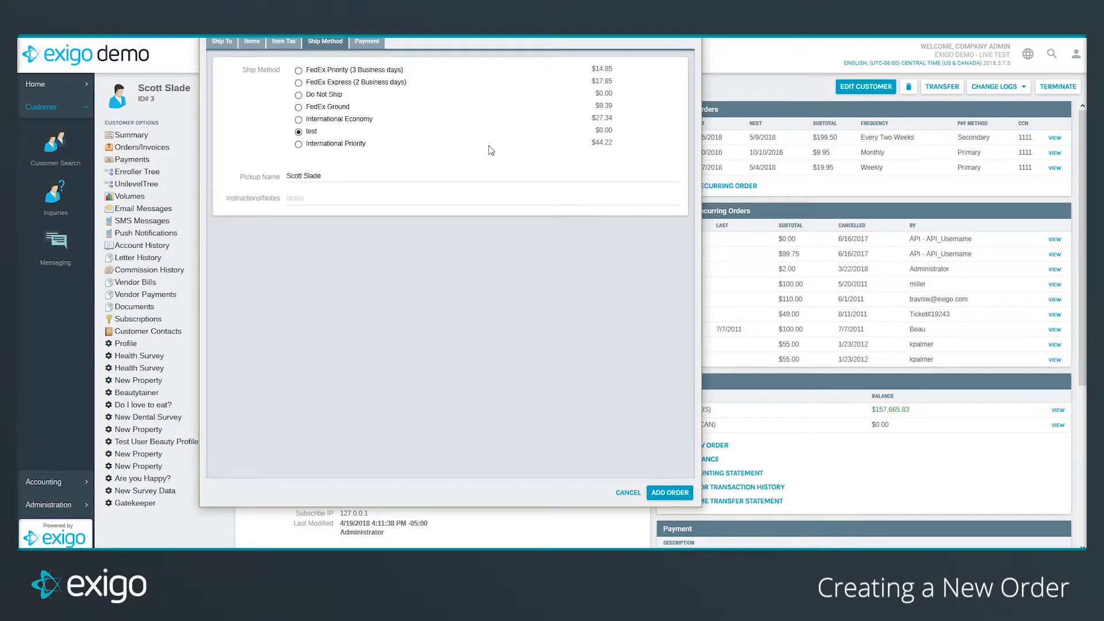
{"action": "left_click", "coordinate": [460, 199]}
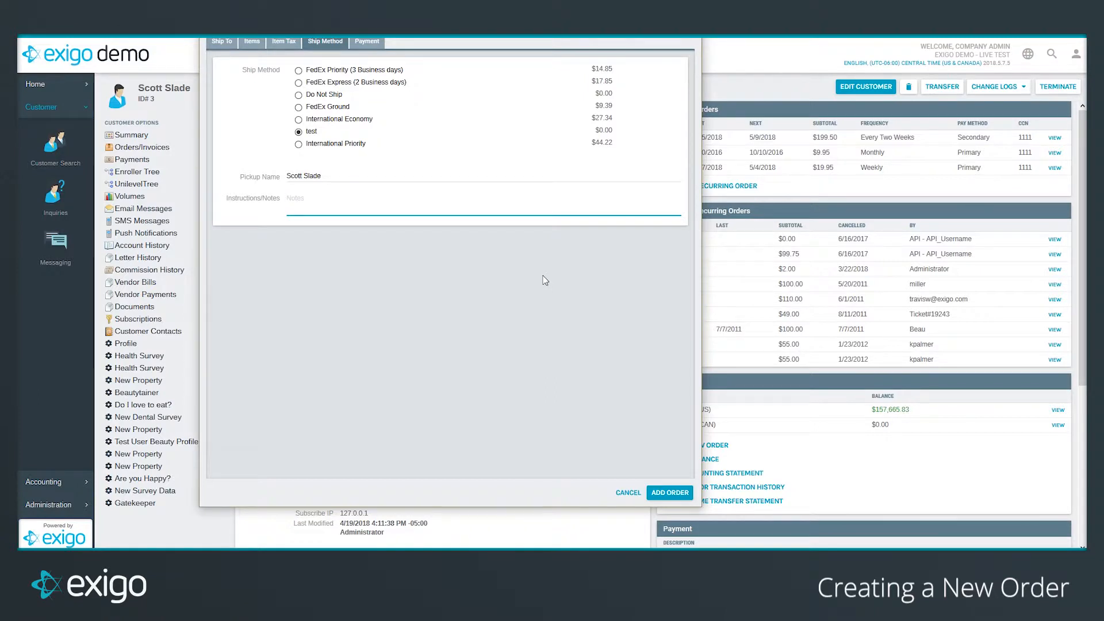
Start adding a payment to the order, declining to pay off the customer's balance, and choose Credit Card as the payment method
{"action": "left_click", "coordinate": [368, 44]}
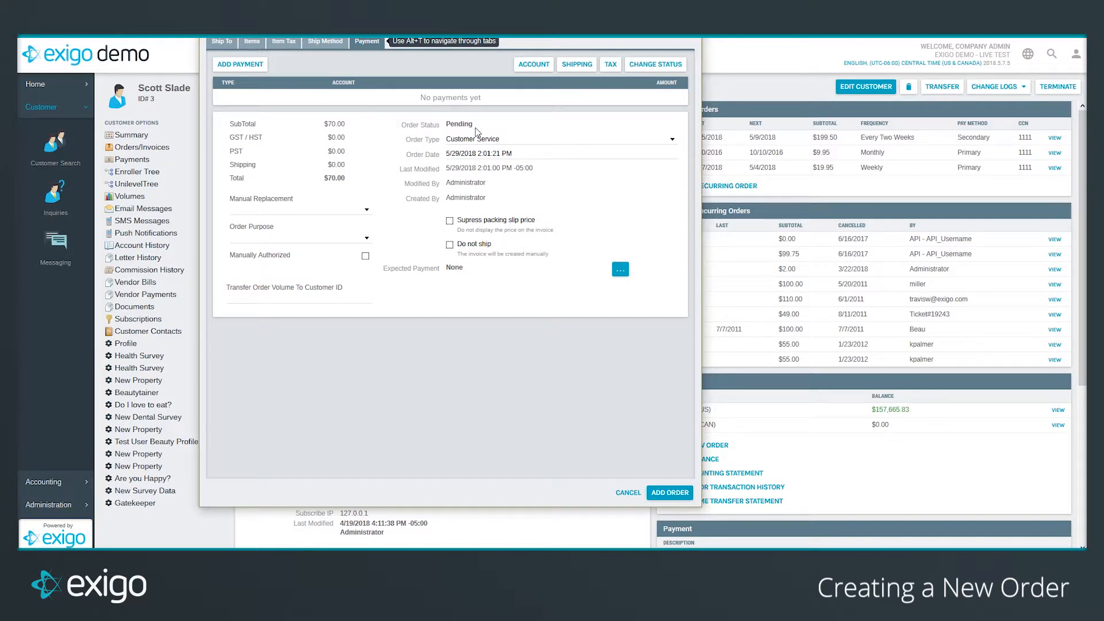
{"action": "left_click", "coordinate": [244, 68]}
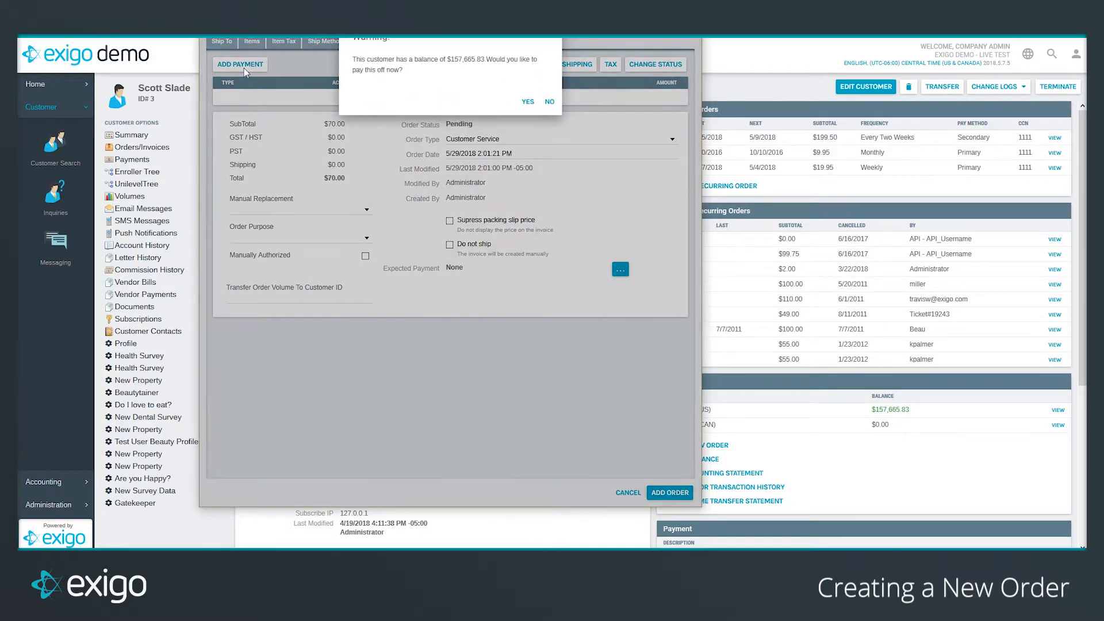
{"action": "left_click", "coordinate": [549, 103]}
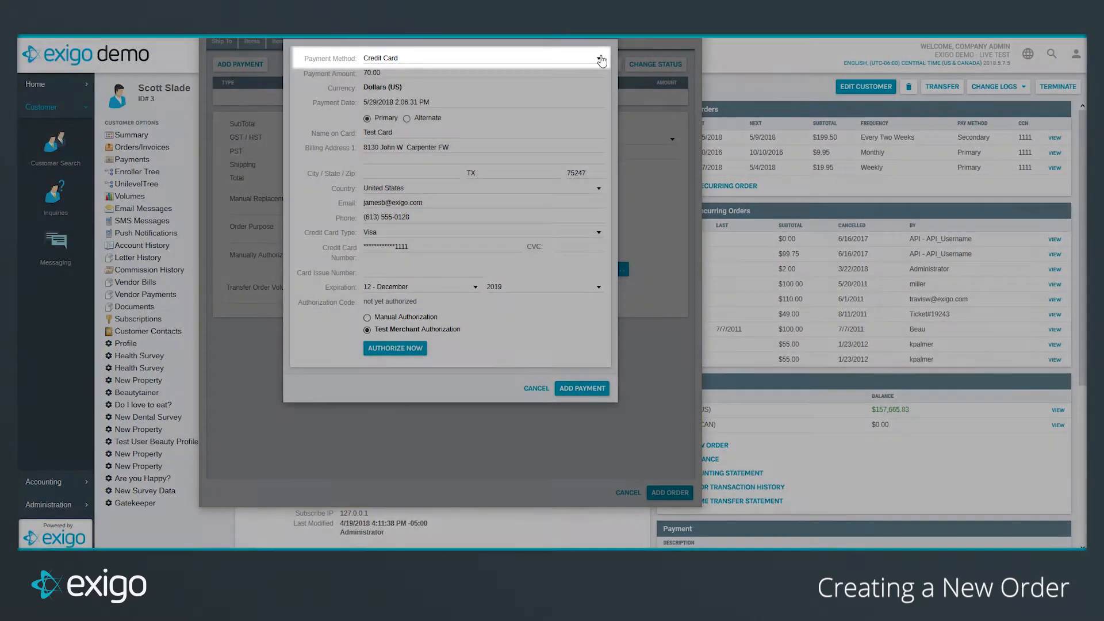
{"action": "left_click", "coordinate": [598, 59]}
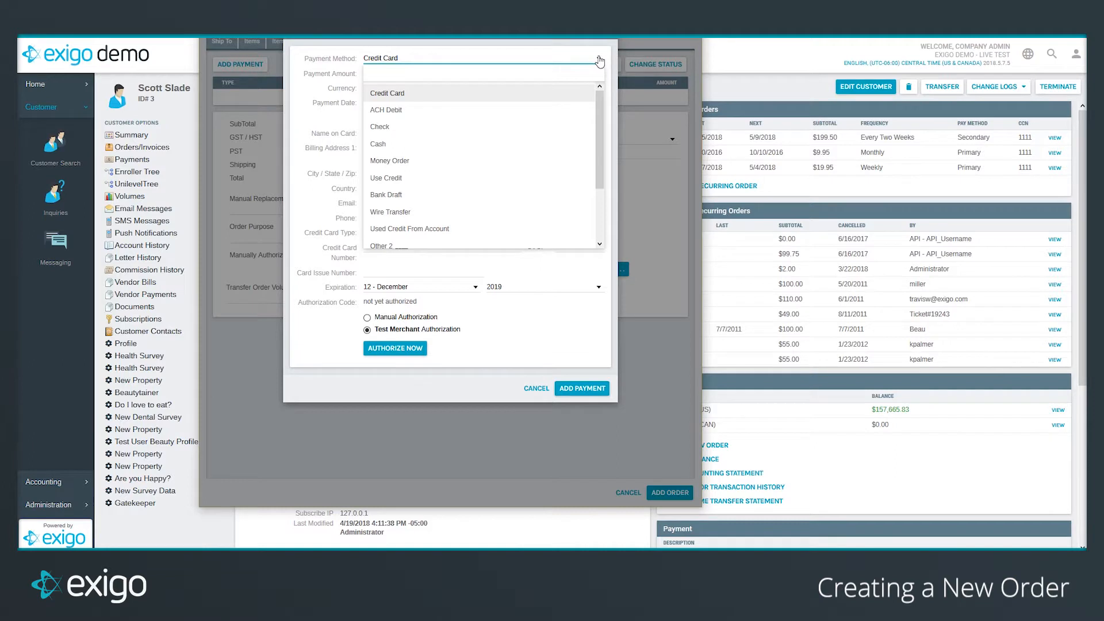
{"action": "scroll", "coordinate": [561, 175], "scroll_direction": "down", "scroll_amount": 1}
{"action": "scroll", "coordinate": [561, 175], "scroll_direction": "down", "scroll_amount": 1}
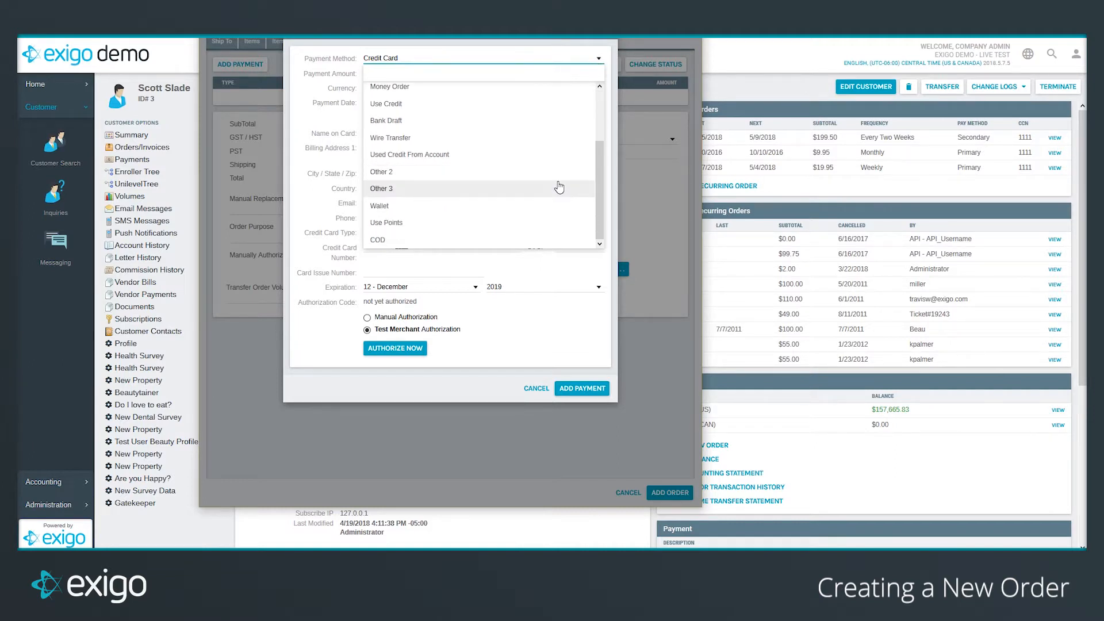
{"action": "scroll", "coordinate": [552, 194], "scroll_direction": "up", "scroll_amount": 2}
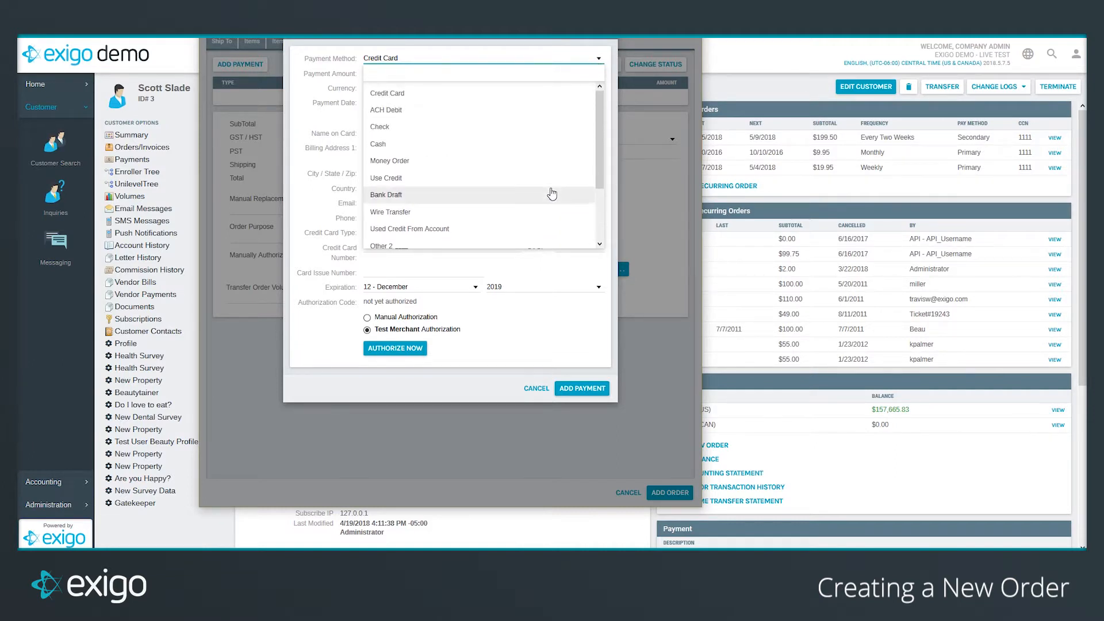
{"action": "left_click", "coordinate": [540, 92]}
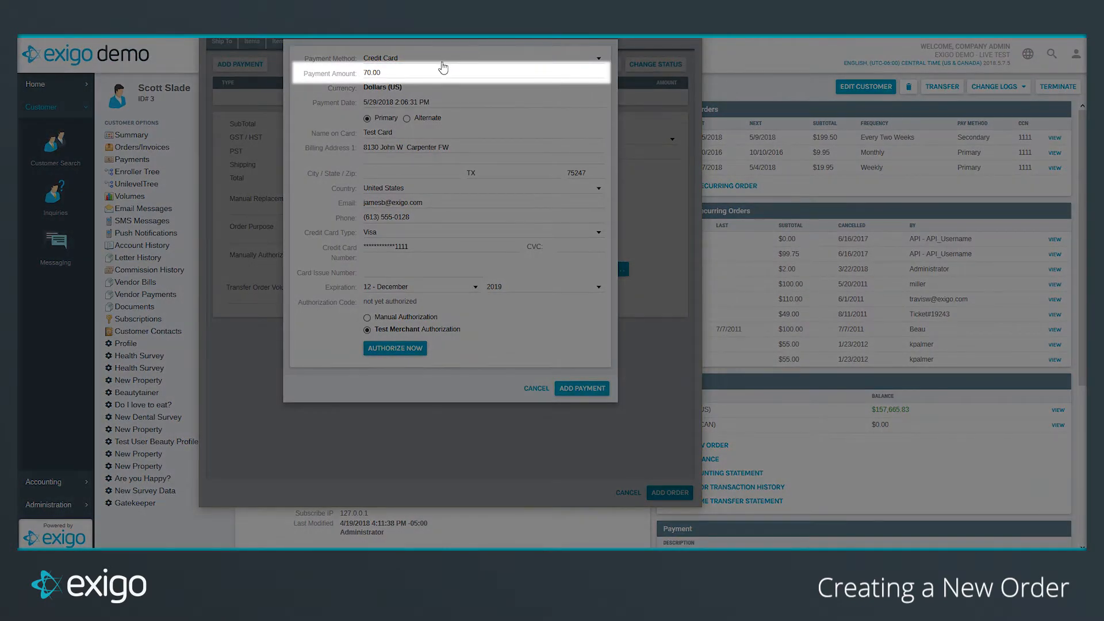
Review the payment amount and the date and time choices for the credit card payment
{"action": "left_click", "coordinate": [441, 68]}
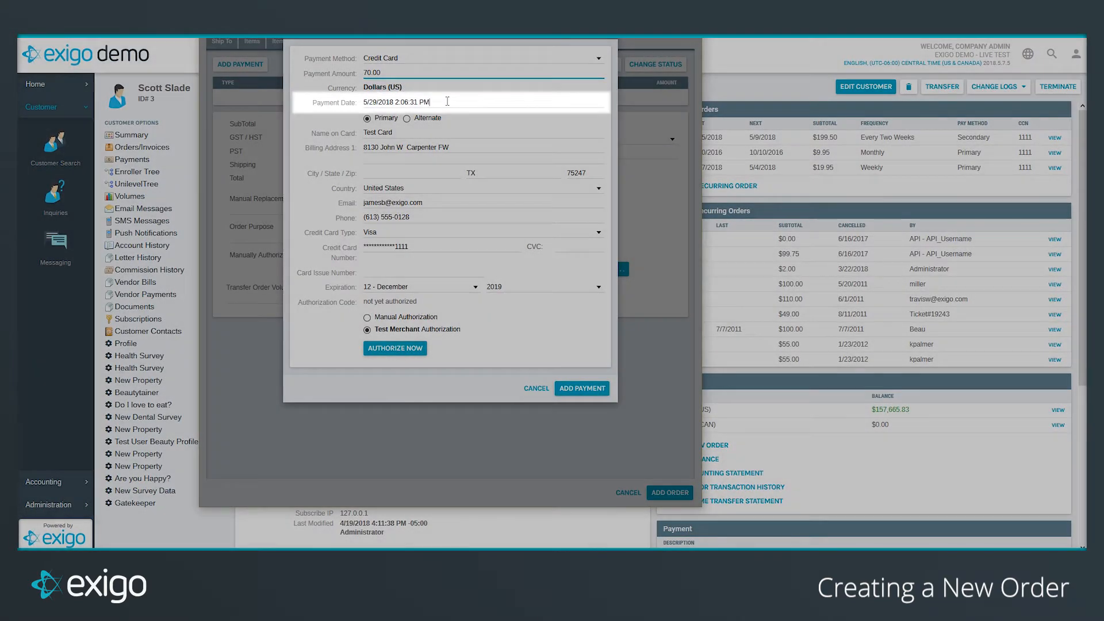
{"action": "left_click", "coordinate": [448, 102]}
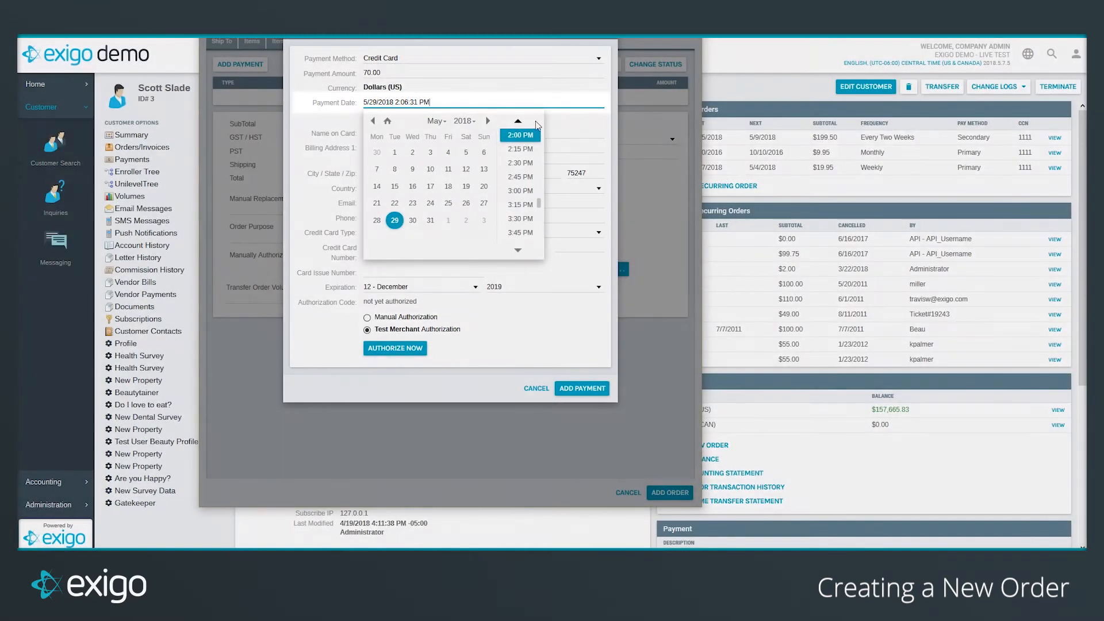
{"action": "left_click", "coordinate": [578, 125]}
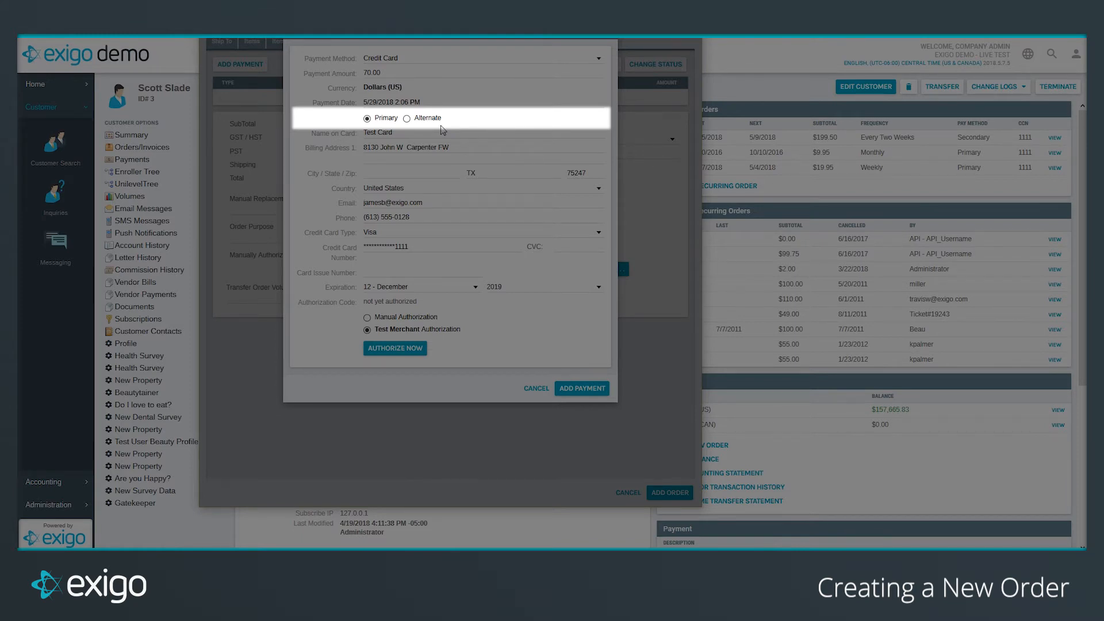
Keep the Primary card selected for the payment and view the available credit card types
{"action": "left_click", "coordinate": [420, 123]}
{"action": "left_click", "coordinate": [374, 122]}
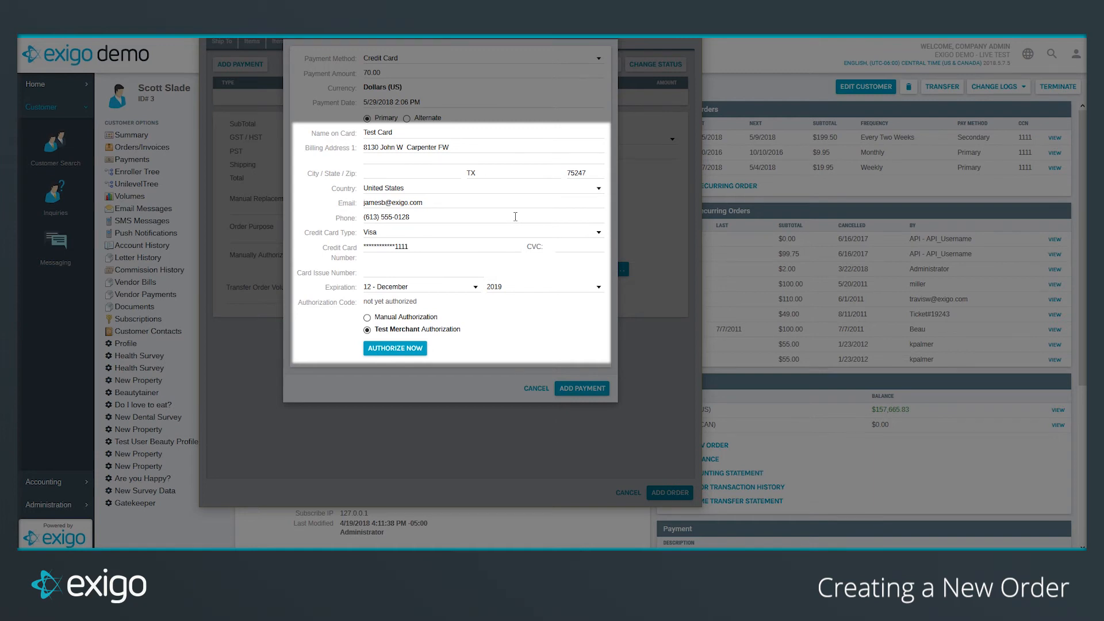
{"action": "left_click", "coordinate": [499, 234]}
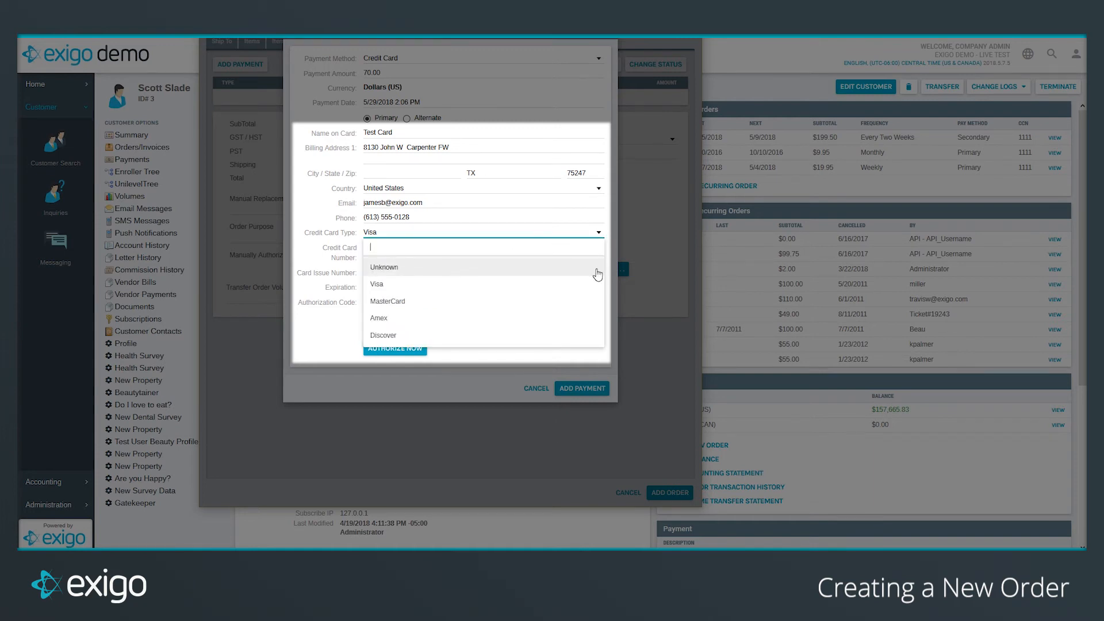
{"action": "left_click", "coordinate": [563, 345]}
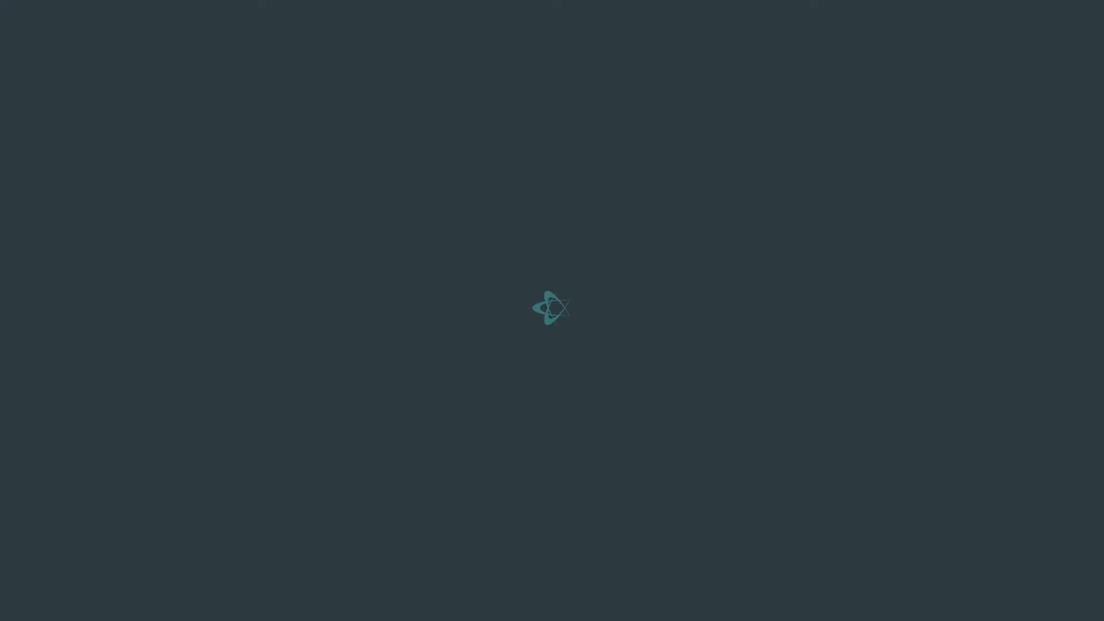